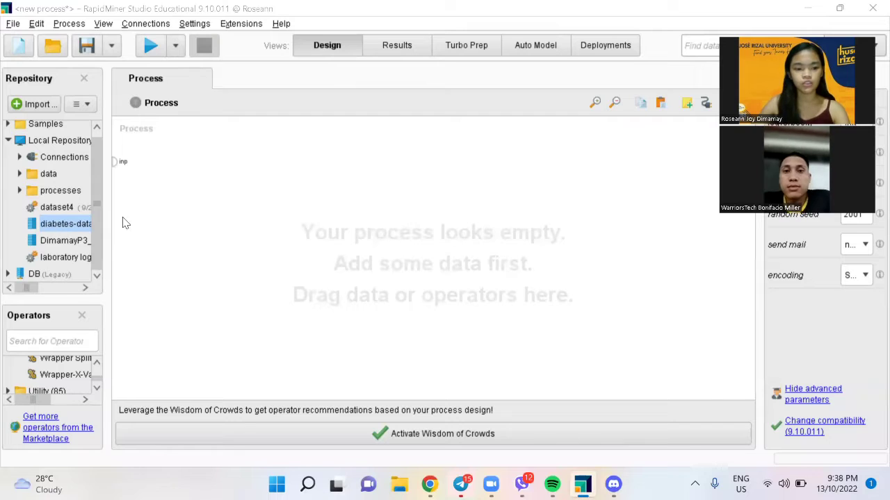
Add diabetes-dataset_PC as a Retrieve operator and wire its output to the process result.
{"action": "mouse_move", "coordinate": [106, 201]}
{"action": "left_mouse_down"}
{"action": "mouse_move", "coordinate": [121, 209]}
{"action": "mouse_move", "coordinate": [102, 210]}
{"action": "left_mouse_up"}
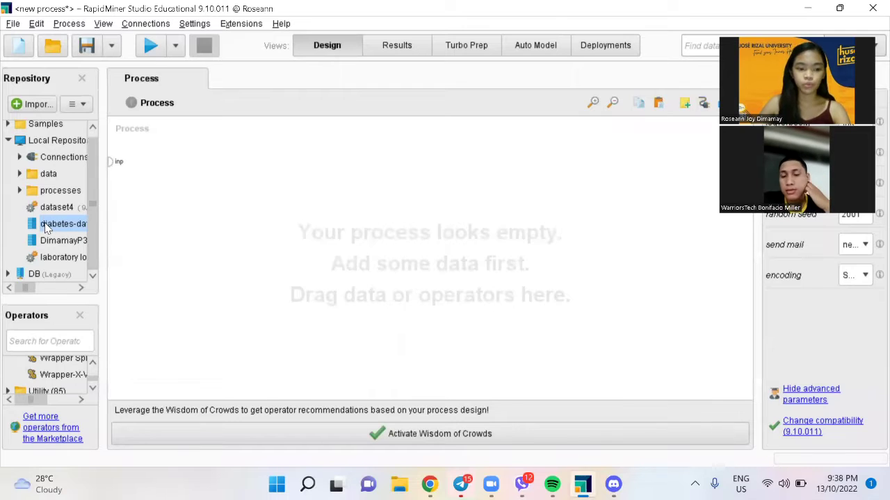
{"action": "mouse_move", "coordinate": [92, 207]}
{"action": "left_mouse_down"}
{"action": "mouse_move", "coordinate": [122, 168]}
{"action": "mouse_move", "coordinate": [130, 201]}
{"action": "left_mouse_up"}
{"action": "left_click_drag", "start_coordinate": [64, 229], "coordinate": [192, 175]}
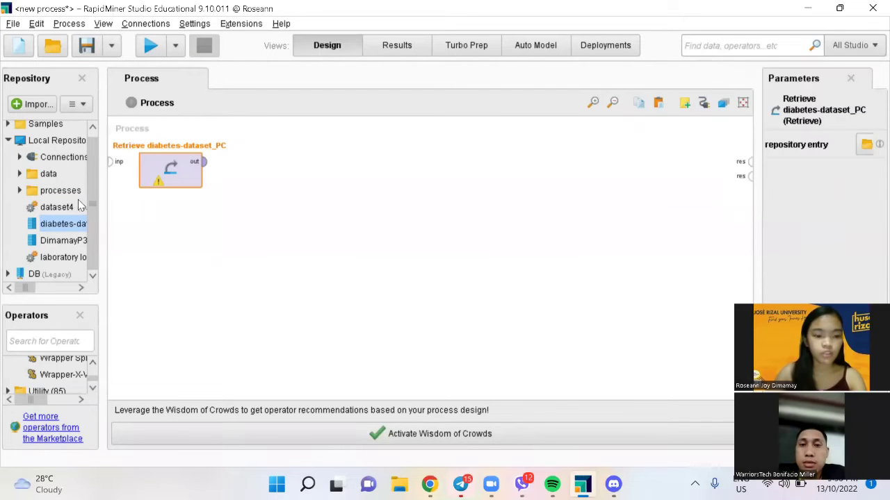
{"action": "left_click", "coordinate": [206, 164]}
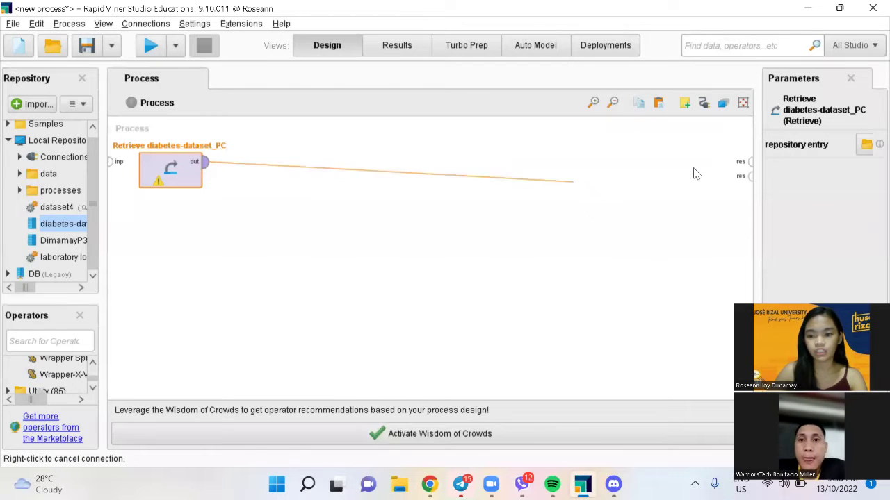
{"action": "left_click", "coordinate": [746, 164]}
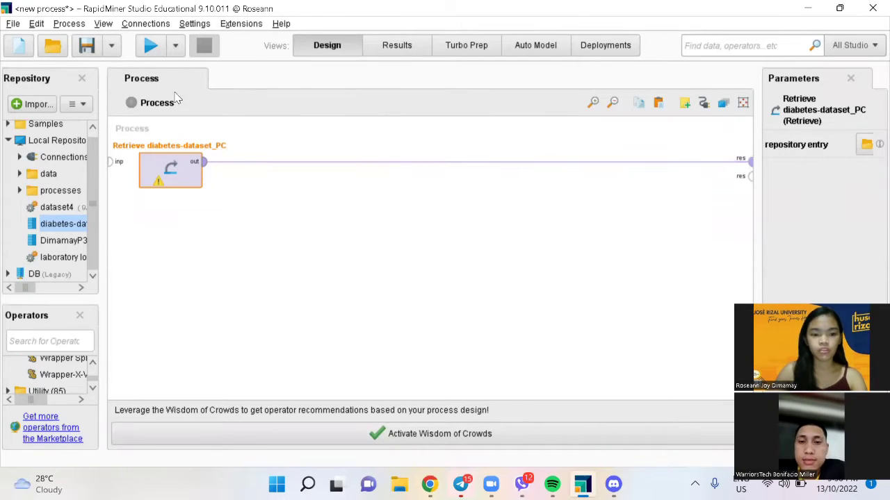
Run the process to view the 100-row diabetes ExampleSet, then return to Design view.
{"action": "left_click", "coordinate": [150, 50]}
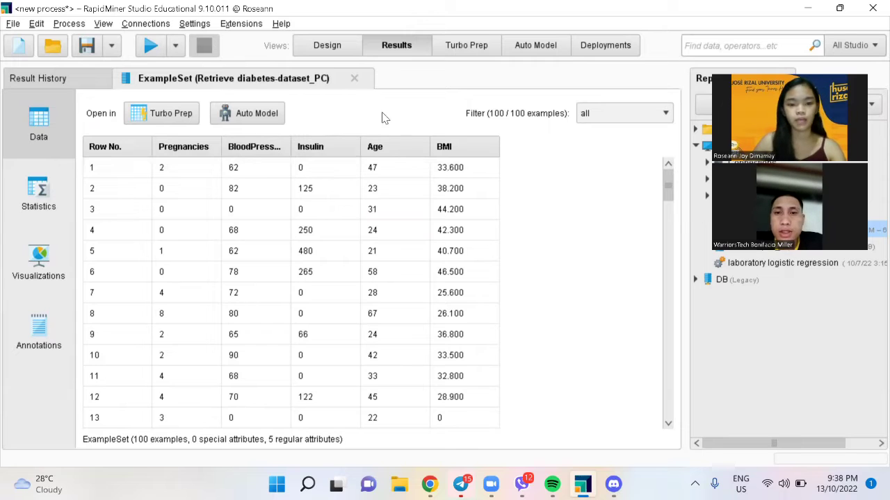
{"action": "left_click", "coordinate": [327, 46]}
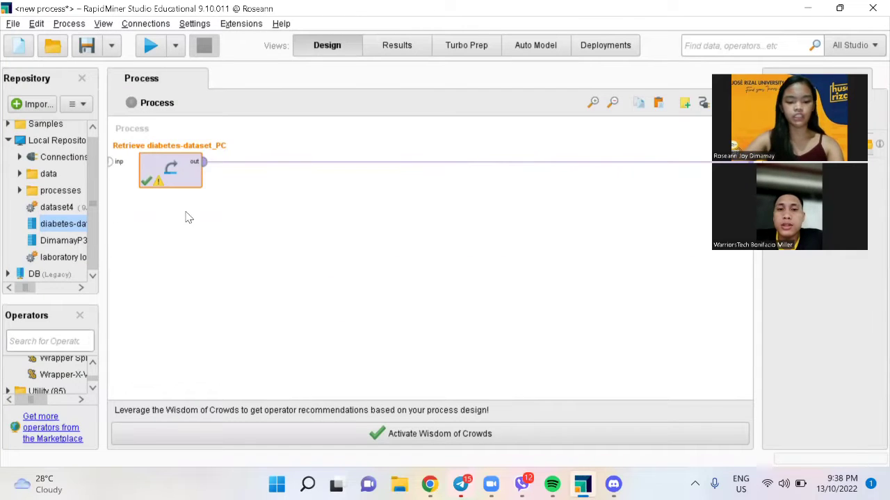
Insert a Set Role operator after the diabetes Retrieve step.
{"action": "type", "text": "set"}
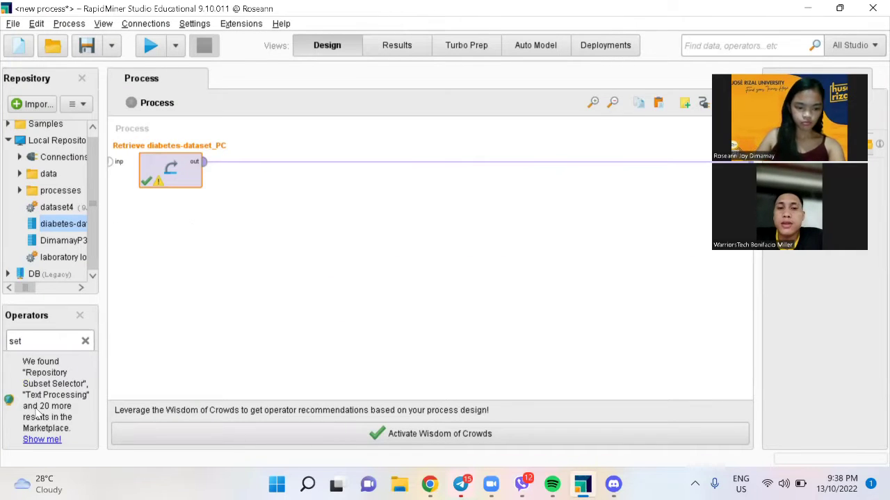
{"action": "left_click_drag", "start_coordinate": [127, 344], "coordinate": [154, 344]}
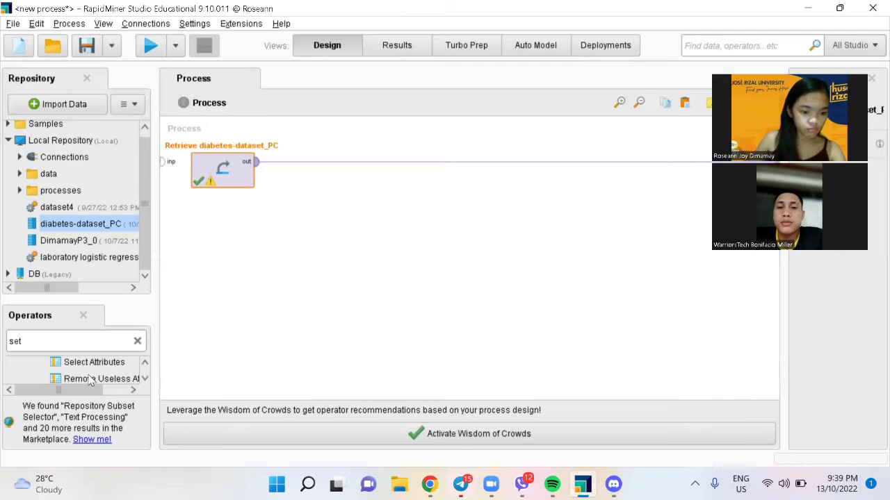
{"action": "type", "text": " role"}
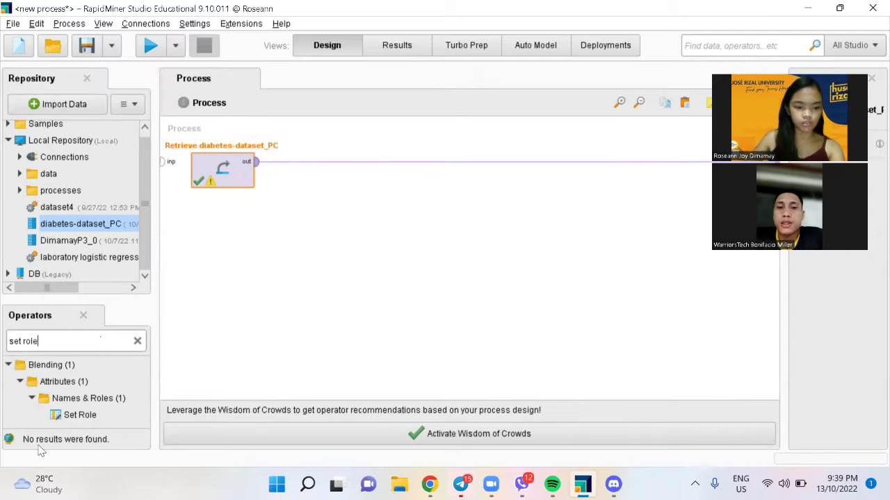
{"action": "mouse_move", "coordinate": [70, 415]}
{"action": "left_mouse_down"}
{"action": "mouse_move", "coordinate": [59, 405]}
{"action": "mouse_move", "coordinate": [298, 168]}
{"action": "left_mouse_up"}
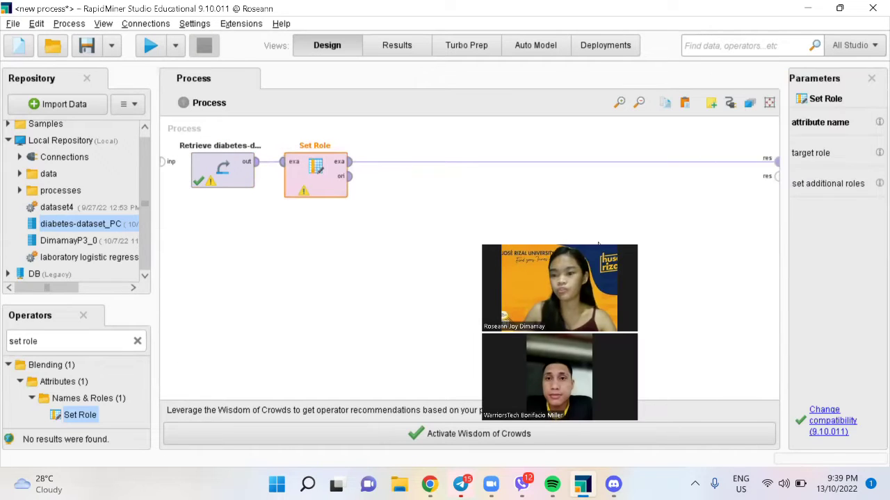
Set Role's attribute name to BMI with target role label.
{"action": "left_click_drag", "start_coordinate": [784, 247], "coordinate": [742, 257]}
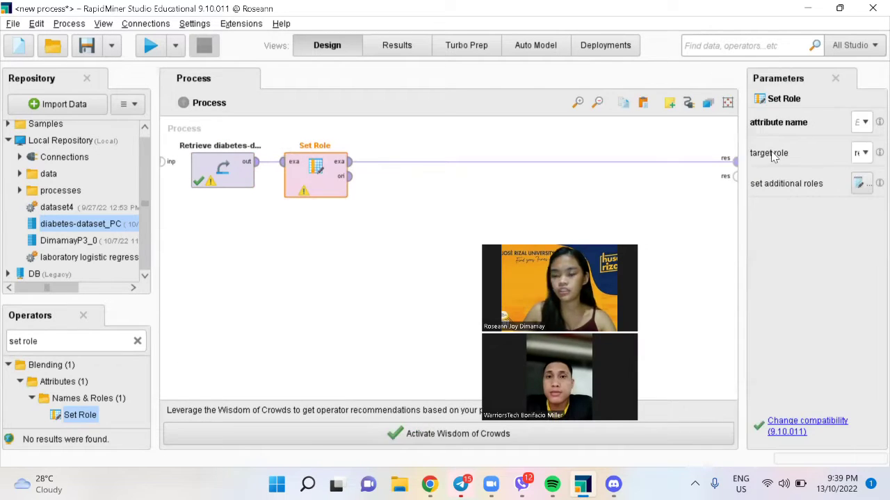
{"action": "left_click", "coordinate": [865, 122]}
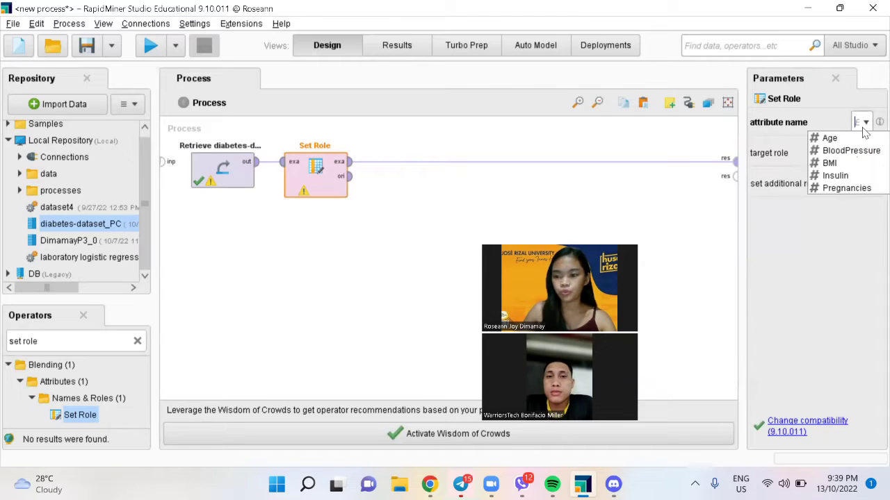
{"action": "left_click", "coordinate": [818, 181]}
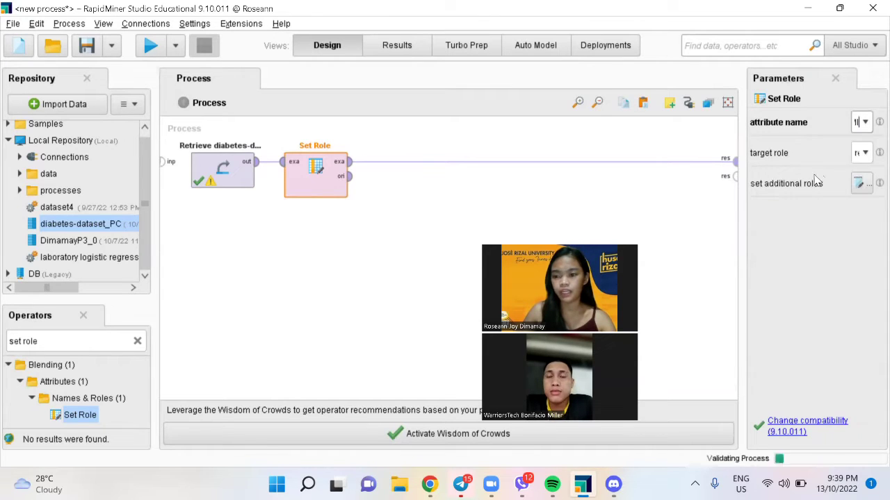
{"action": "left_click", "coordinate": [861, 153]}
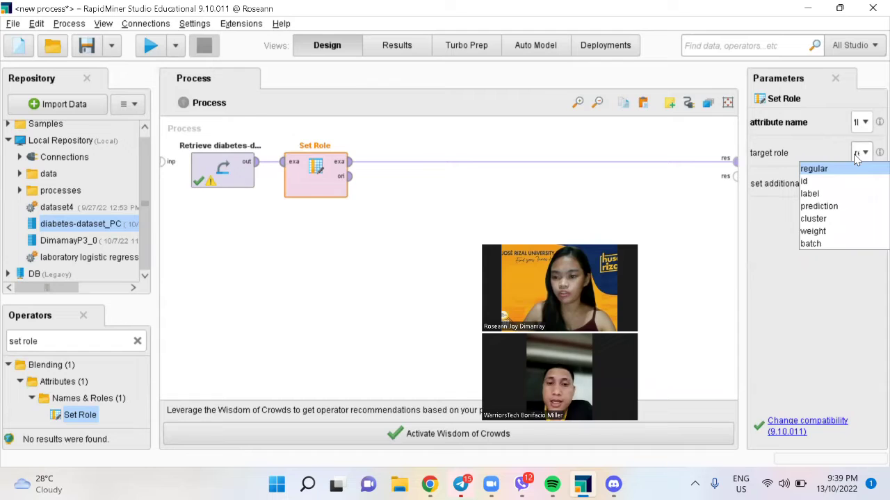
{"action": "left_click", "coordinate": [811, 194]}
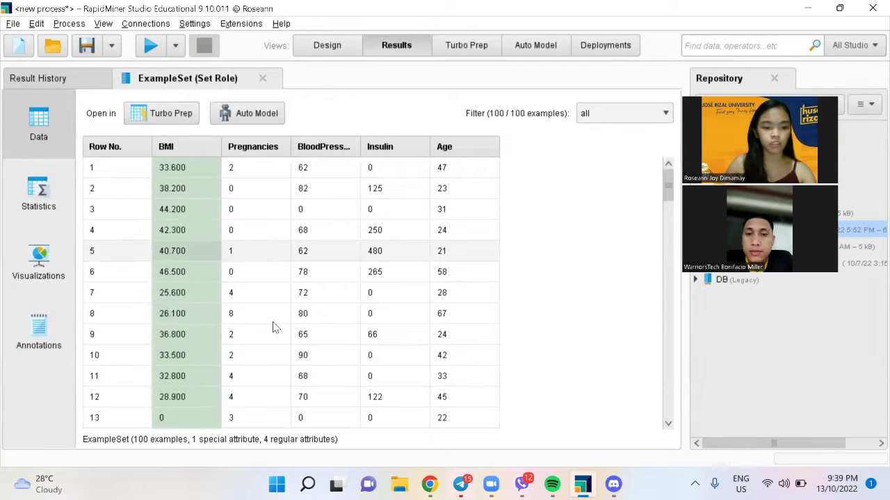
{"action": "scroll", "coordinate": [271, 318], "scroll_direction": "down", "scroll_amount": 2}
{"action": "scroll", "coordinate": [269, 301], "scroll_direction": "down", "scroll_amount": 3}
{"action": "scroll", "coordinate": [268, 293], "scroll_direction": "down", "scroll_amount": 20}
{"action": "scroll", "coordinate": [269, 294], "scroll_direction": "down", "scroll_amount": 2}
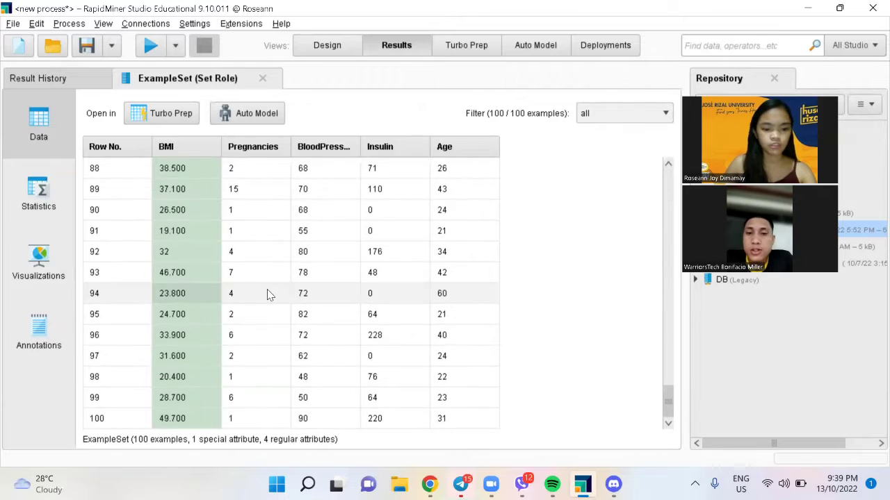
{"action": "scroll", "coordinate": [251, 250], "scroll_direction": "up", "scroll_amount": 1}
{"action": "scroll", "coordinate": [235, 205], "scroll_direction": "up", "scroll_amount": 6}
{"action": "scroll", "coordinate": [209, 202], "scroll_direction": "up", "scroll_amount": 20}
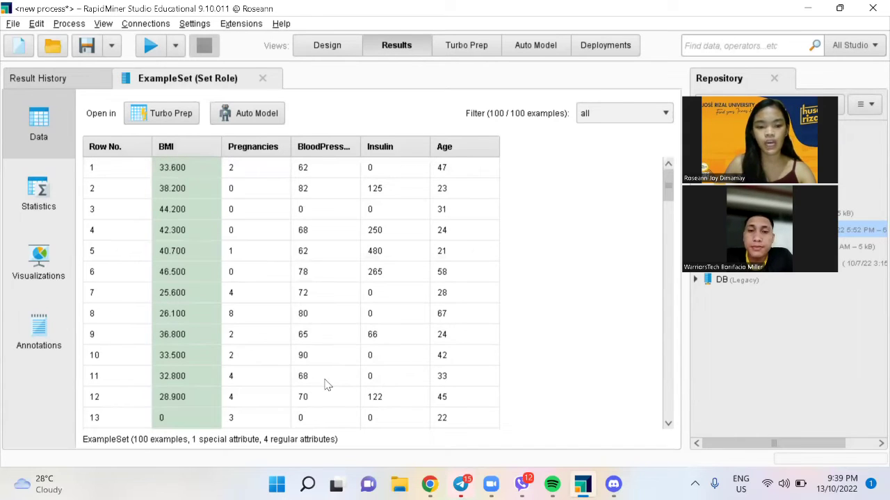
{"action": "left_click", "coordinate": [335, 50]}
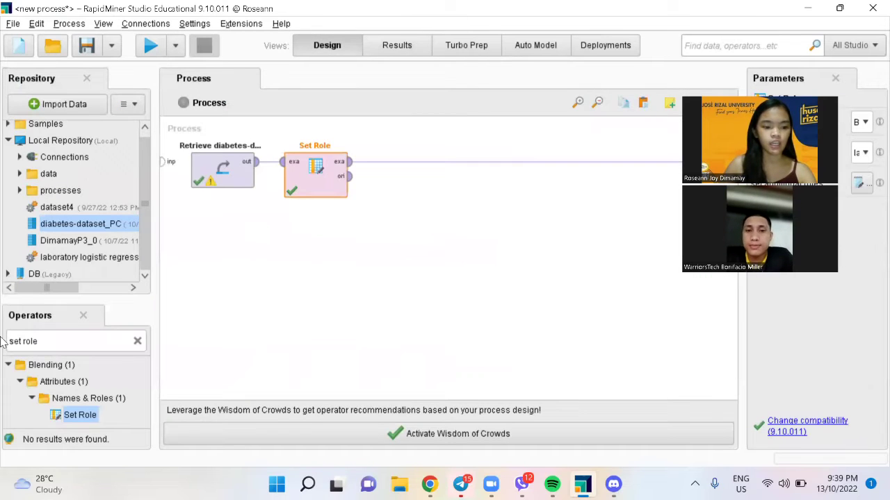
Add a Split Data operator after Set Role.
{"action": "left_click", "coordinate": [7, 341]}
{"action": "triple_click", "coordinate": [7, 338]}
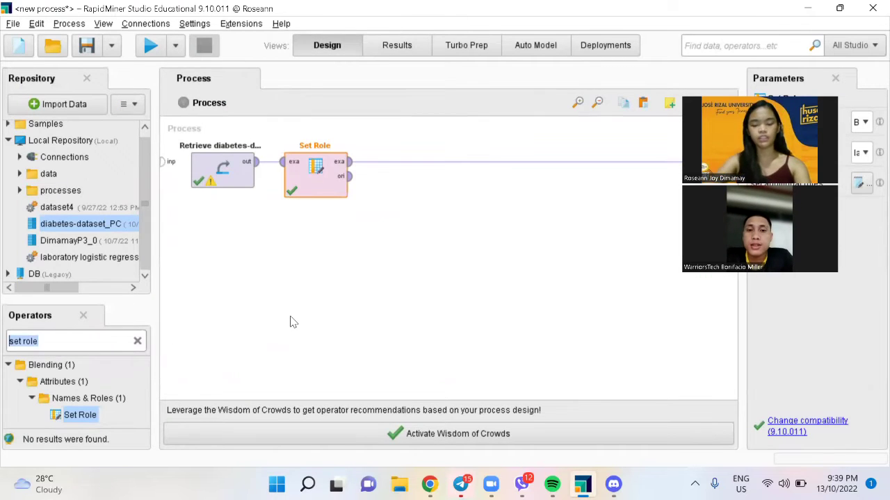
{"action": "type", "text": "split data"}
{"action": "left_click_drag", "start_coordinate": [82, 415], "coordinate": [389, 170]}
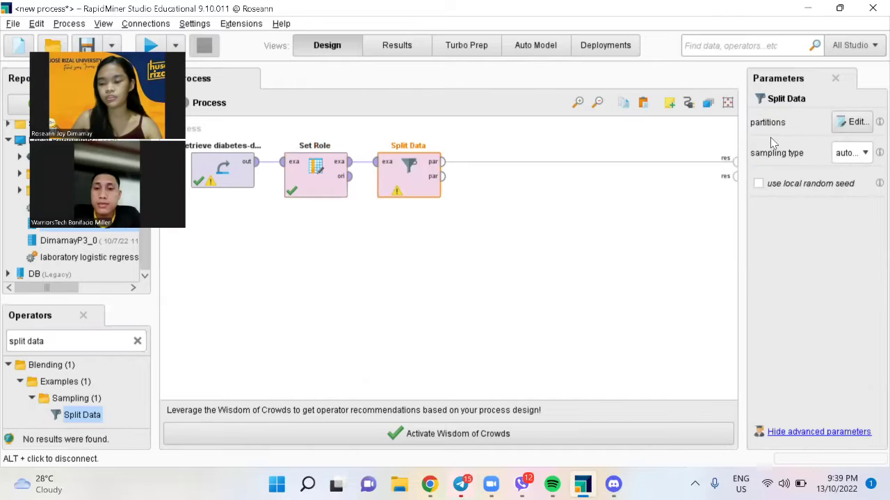
Give Split Data two partitions with ratios 0.7 and 0.3.
{"action": "left_click", "coordinate": [860, 123]}
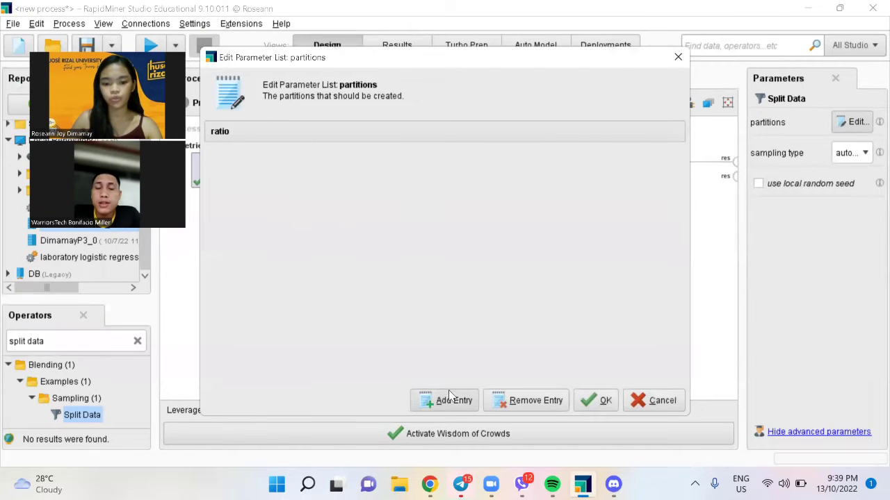
{"action": "left_click", "coordinate": [444, 400]}
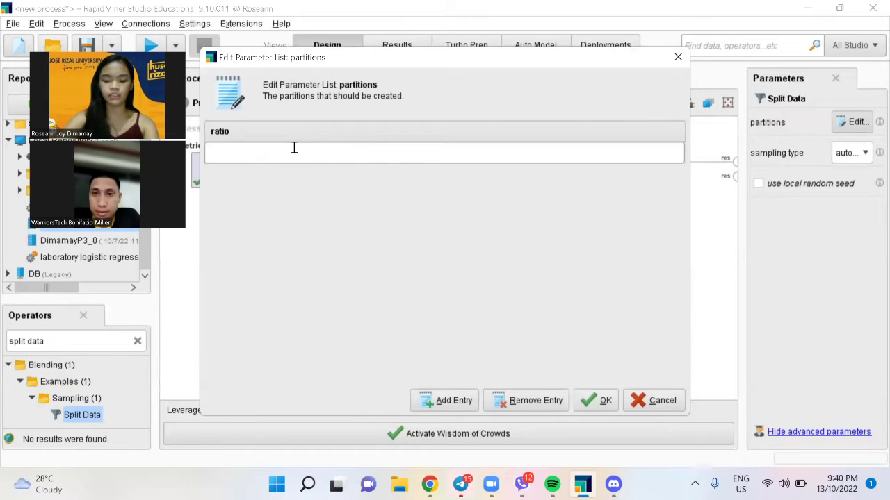
{"action": "type", "text": "0.7"}
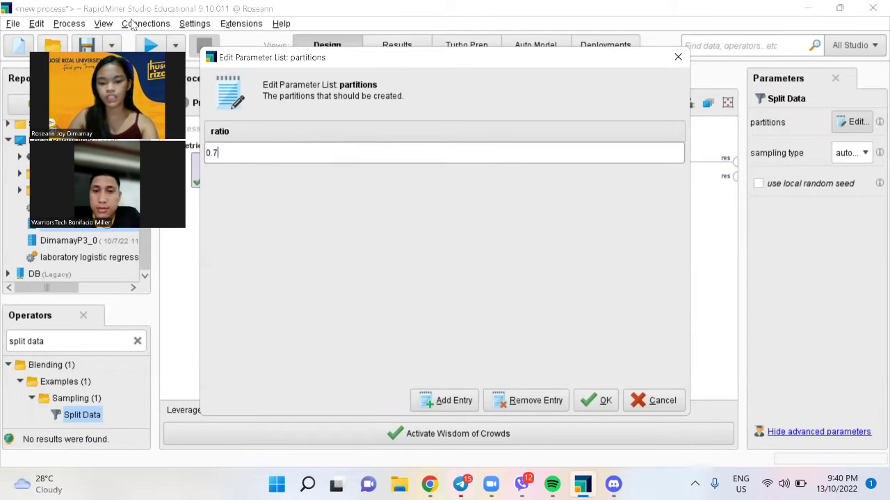
{"action": "left_click", "coordinate": [441, 400]}
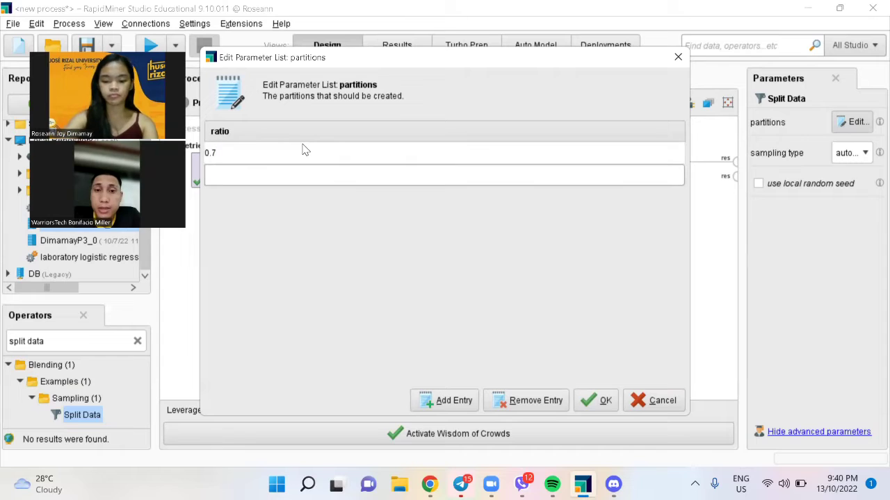
{"action": "type", "text": "0.3"}
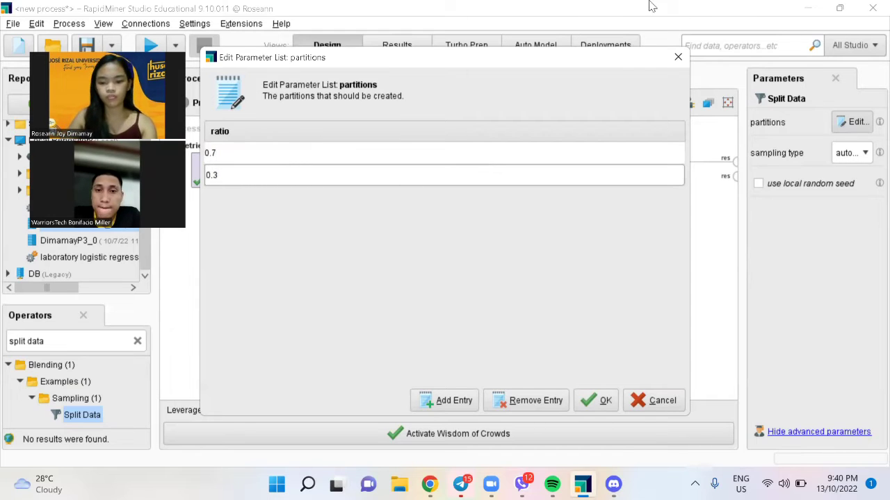
{"action": "left_click", "coordinate": [595, 401]}
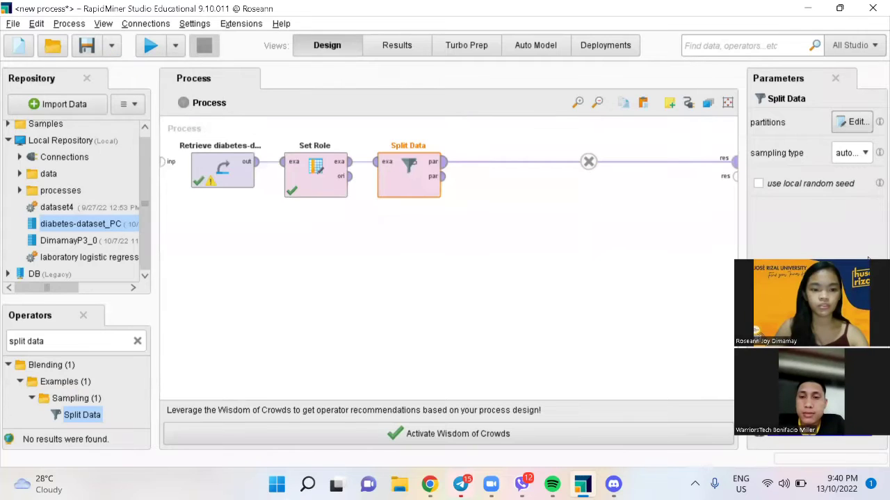
Run the process, scroll through the 70-example split partition, then return to Design.
{"action": "left_click", "coordinate": [151, 45]}
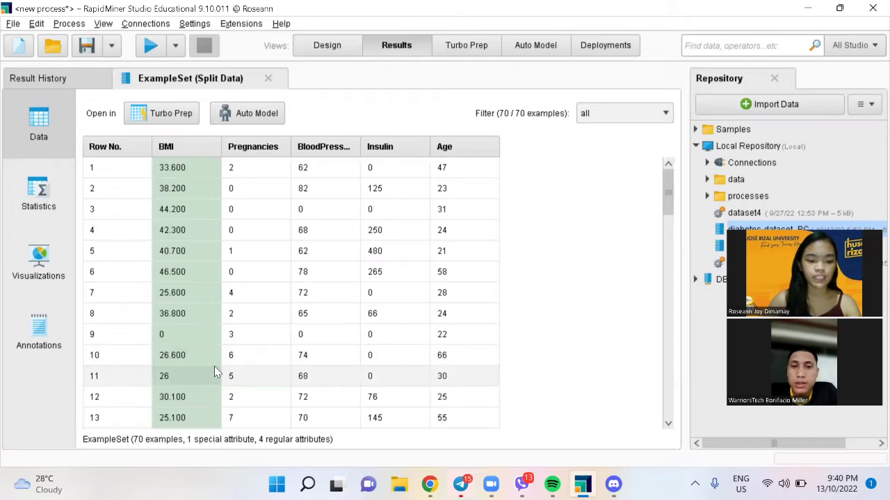
{"action": "scroll", "coordinate": [215, 372], "scroll_direction": "down", "scroll_amount": 5}
{"action": "scroll", "coordinate": [215, 372], "scroll_direction": "down", "scroll_amount": 5}
{"action": "scroll", "coordinate": [215, 372], "scroll_direction": "down", "scroll_amount": 5}
{"action": "scroll", "coordinate": [215, 372], "scroll_direction": "down", "scroll_amount": 2}
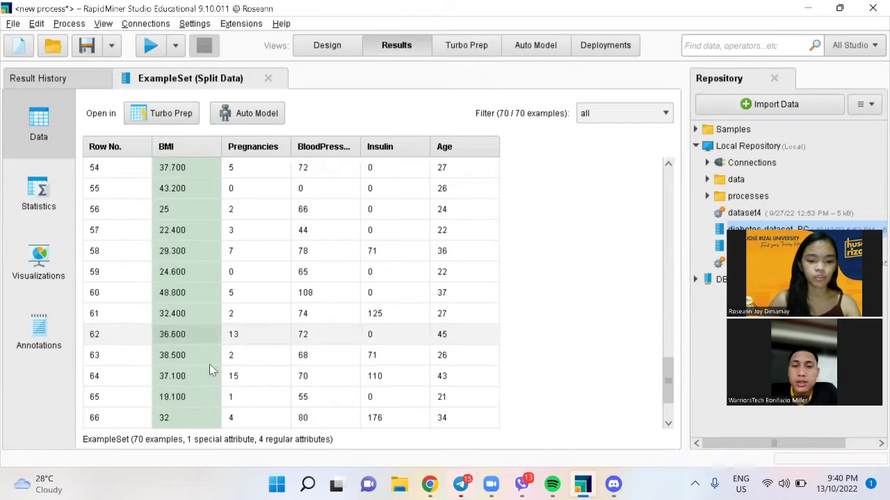
{"action": "scroll", "coordinate": [209, 364], "scroll_direction": "down", "scroll_amount": 2}
{"action": "scroll", "coordinate": [200, 384], "scroll_direction": "up", "scroll_amount": 10}
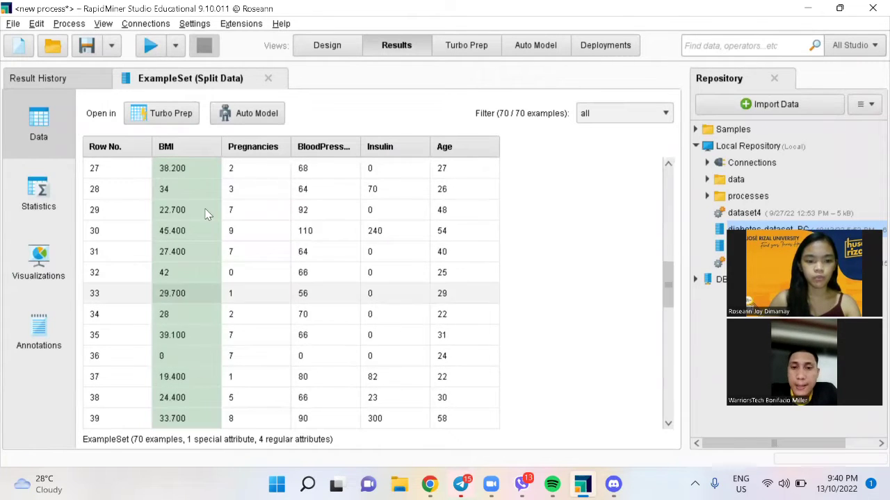
{"action": "scroll", "coordinate": [200, 385], "scroll_direction": "up", "scroll_amount": 9}
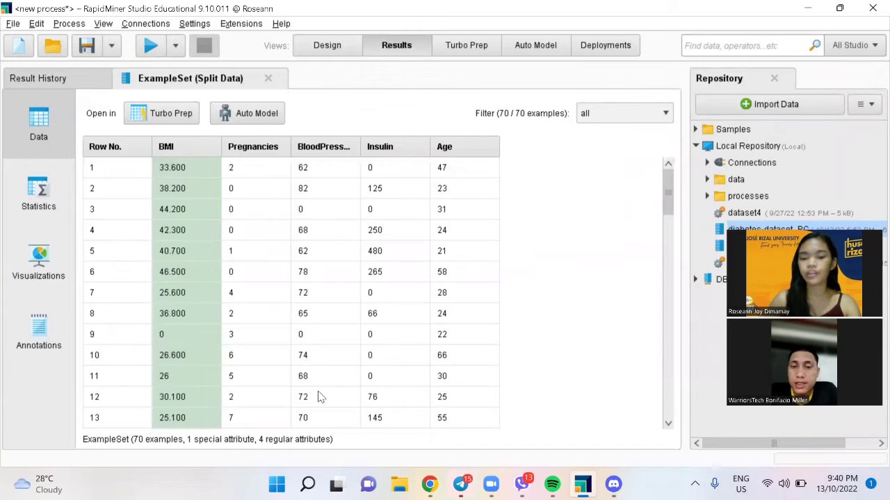
{"action": "left_click", "coordinate": [339, 50]}
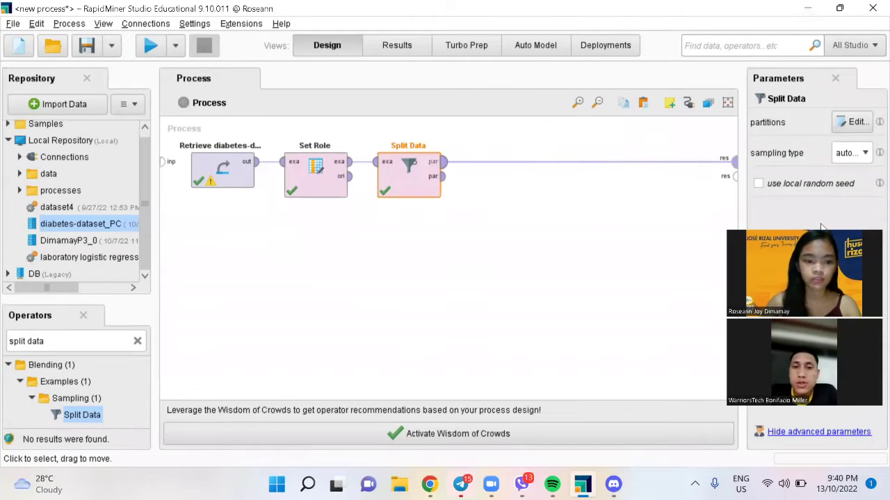
Place a Decision Tree operator after Split Data's output port.
{"action": "left_click", "coordinate": [89, 341]}
{"action": "key", "text": "ctrl+a"}
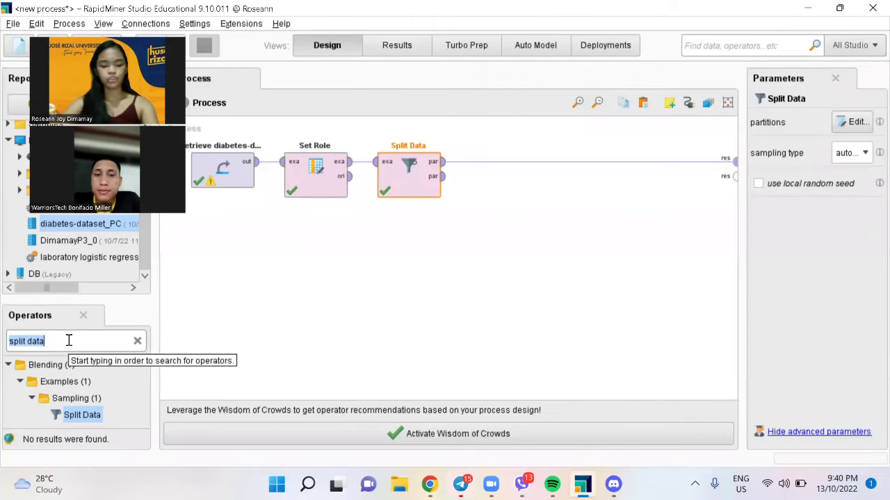
{"action": "type", "text": "de"}
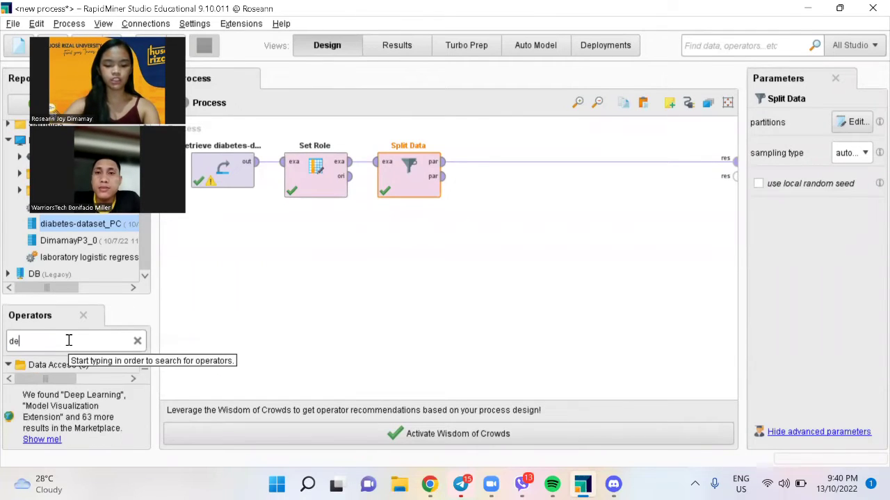
{"action": "type", "text": "cision tree"}
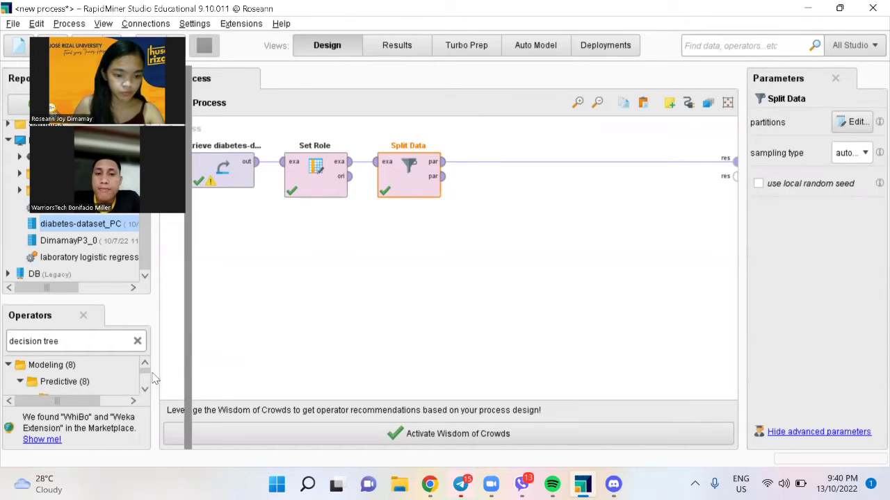
{"action": "left_click_drag", "start_coordinate": [156, 369], "coordinate": [189, 369]}
{"action": "scroll", "coordinate": [110, 381], "scroll_direction": "down", "scroll_amount": 3}
{"action": "left_click_drag", "start_coordinate": [109, 378], "coordinate": [511, 169]}
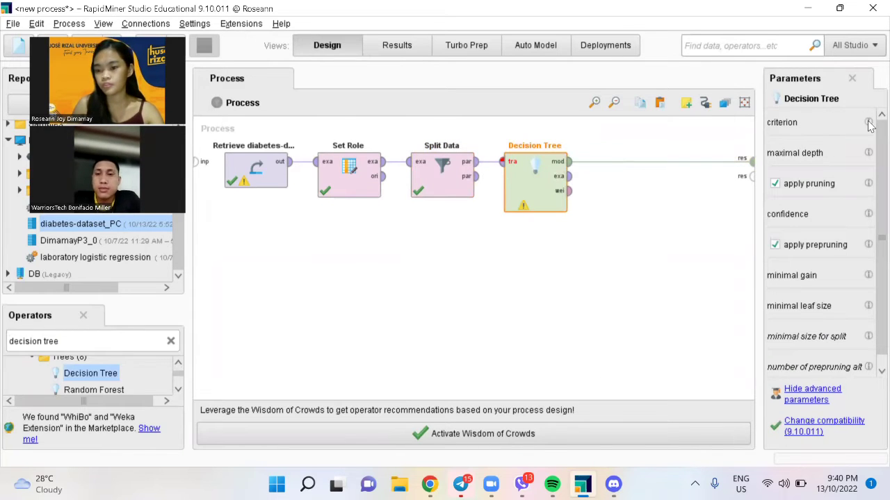
{"action": "left_click_drag", "start_coordinate": [758, 257], "coordinate": [695, 257]}
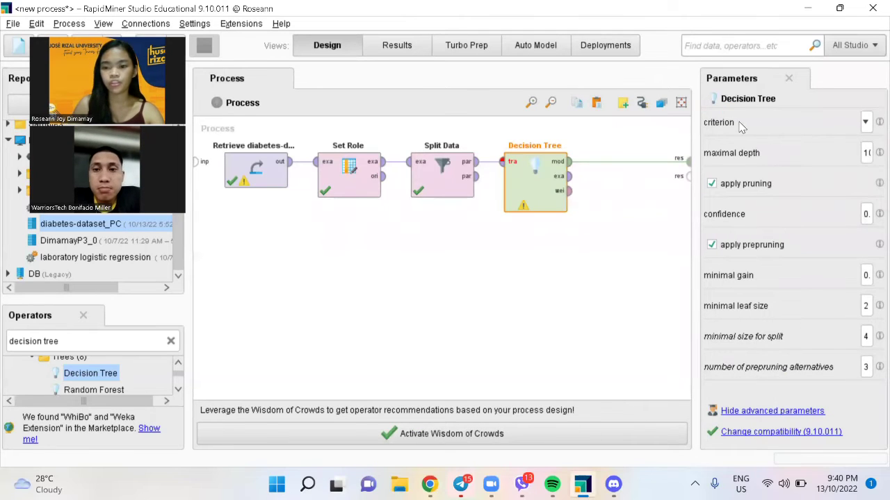
Switch the Decision Tree criterion to least_square.
{"action": "left_click", "coordinate": [866, 122]}
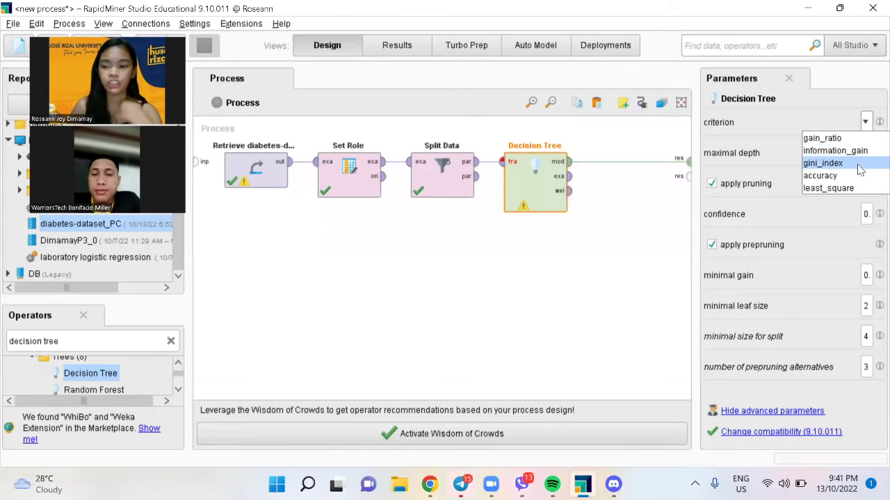
{"action": "left_click", "coordinate": [827, 188]}
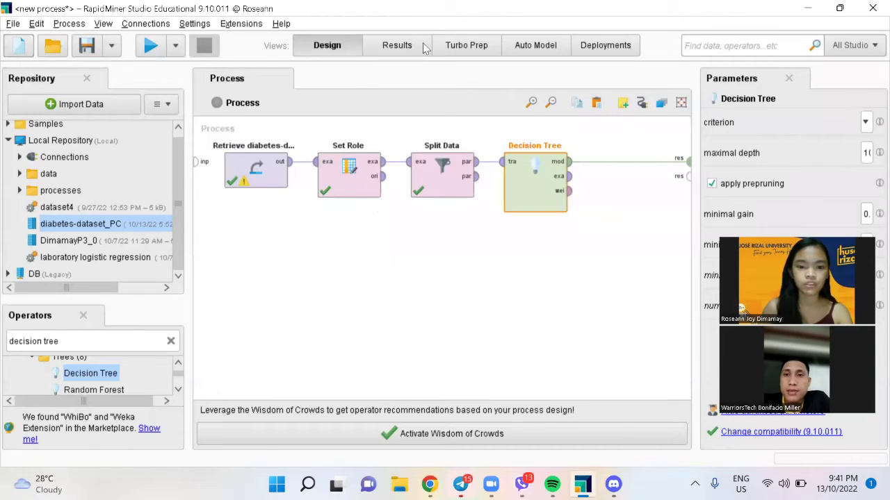
Run the process, pan around the BMI regression tree, then go back to Design.
{"action": "left_click", "coordinate": [151, 45]}
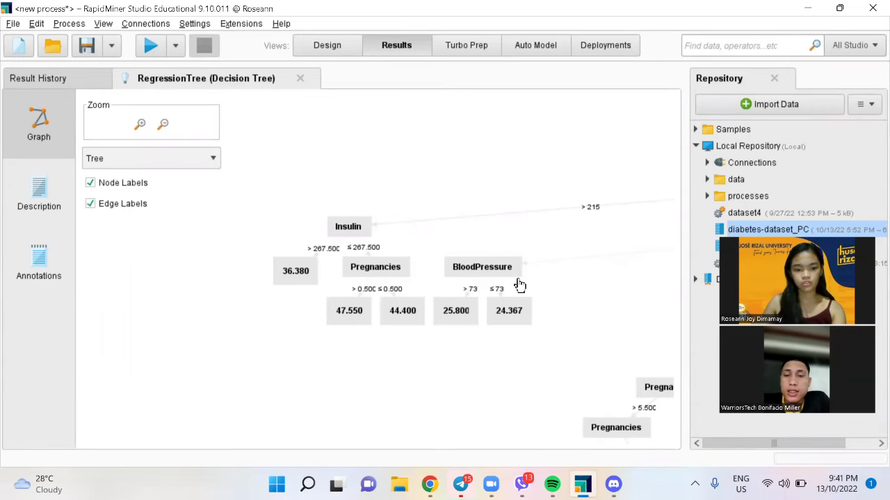
{"action": "mouse_move", "coordinate": [607, 324]}
{"action": "left_mouse_down"}
{"action": "mouse_move", "coordinate": [539, 202]}
{"action": "mouse_move", "coordinate": [424, 341]}
{"action": "mouse_move", "coordinate": [575, 255]}
{"action": "left_mouse_up"}
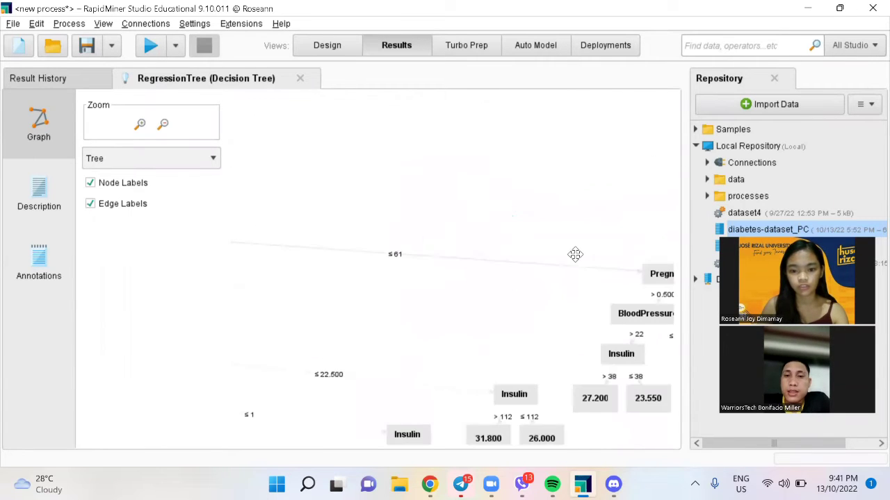
{"action": "left_click_drag", "start_coordinate": [312, 206], "coordinate": [516, 123]}
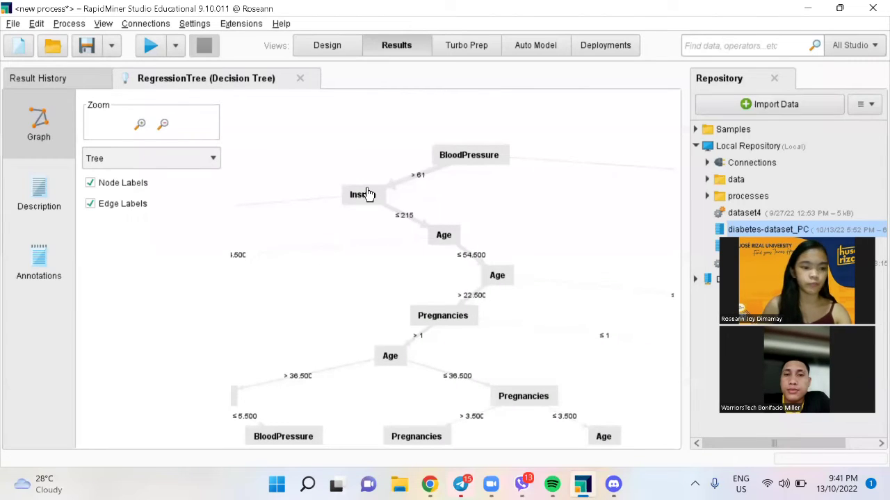
{"action": "left_click", "coordinate": [323, 48]}
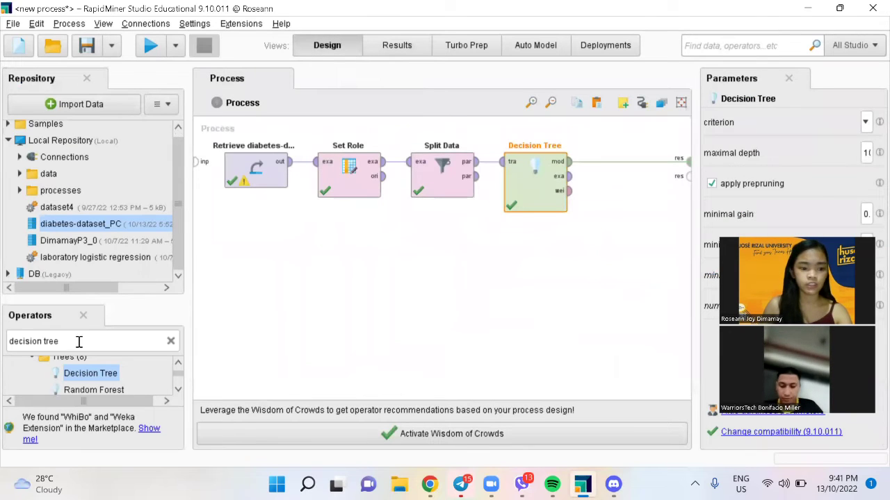
Add an Apply Model operator to the right of the Decision Tree.
{"action": "left_click_drag", "start_coordinate": [59, 341], "coordinate": [8, 342]}
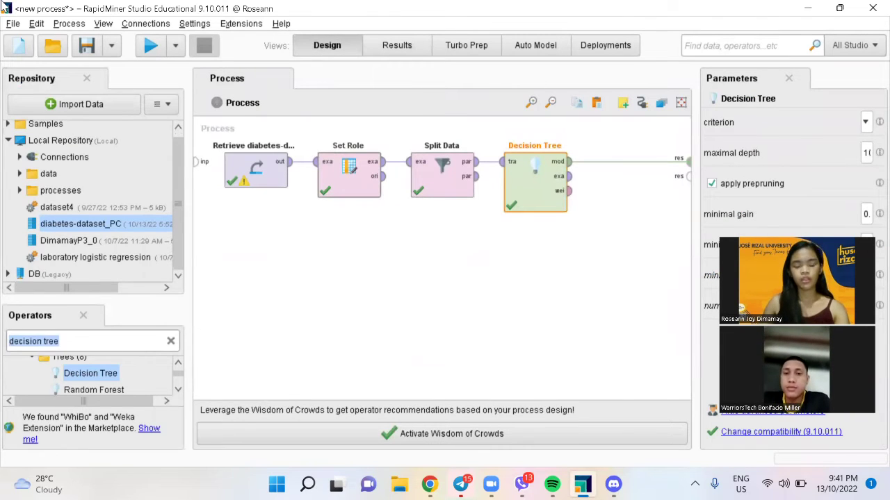
{"action": "type", "text": "app"}
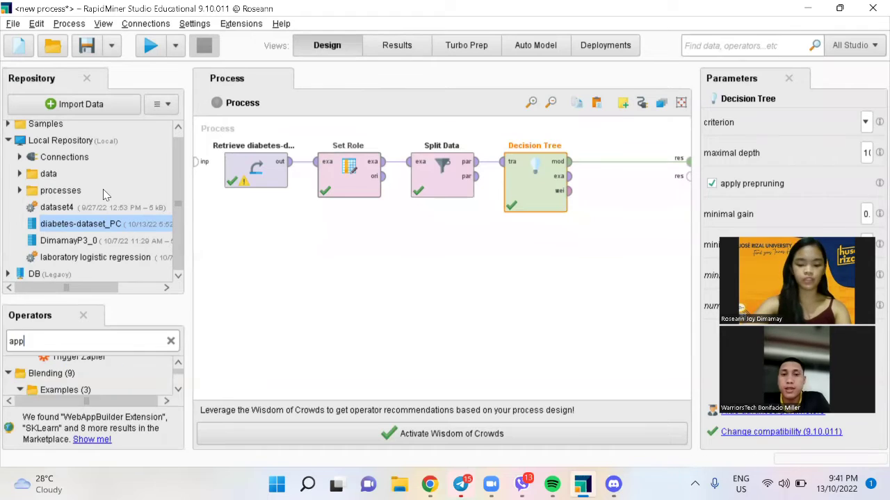
{"action": "type", "text": "ly m"}
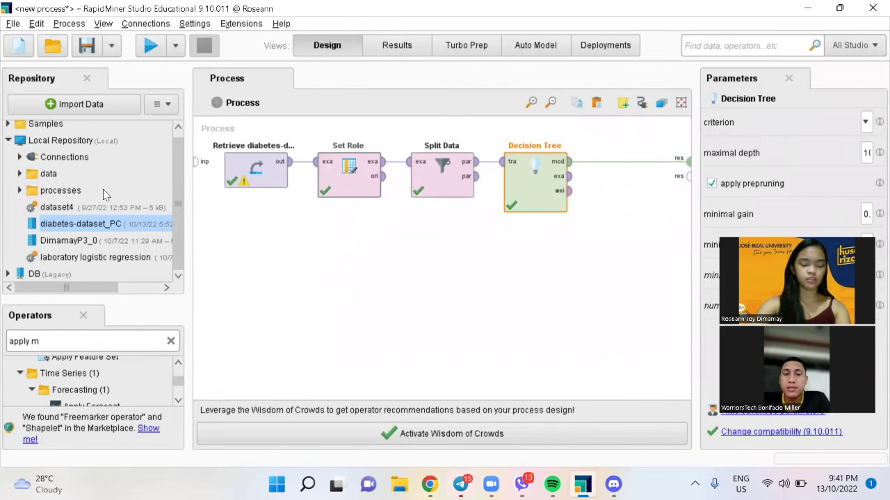
{"action": "type", "text": "ode"}
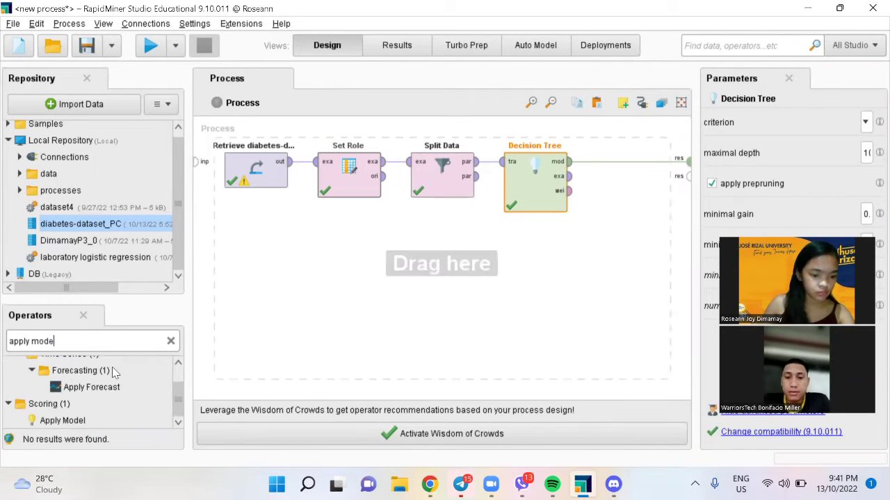
{"action": "left_click_drag", "start_coordinate": [59, 422], "coordinate": [626, 174]}
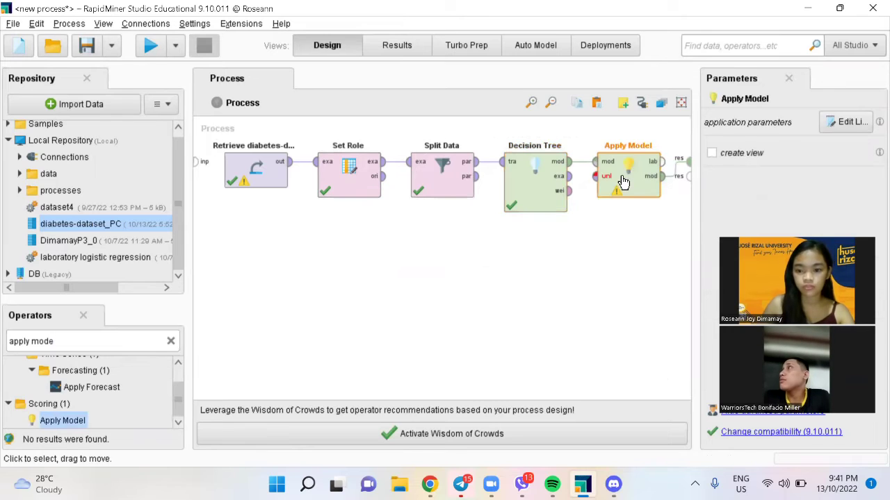
Feed the tree's examples into Apply Model and send its labelled output to results.
{"action": "left_click", "coordinate": [556, 198]}
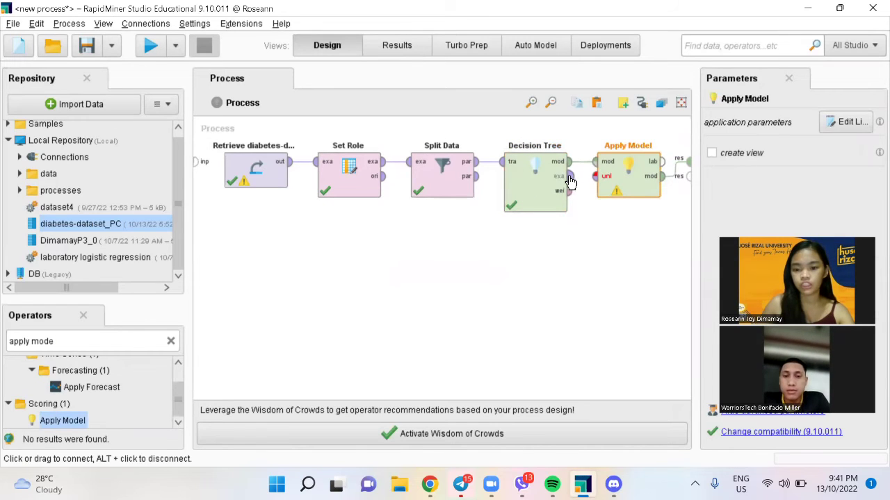
{"action": "left_click_drag", "start_coordinate": [589, 177], "coordinate": [570, 176]}
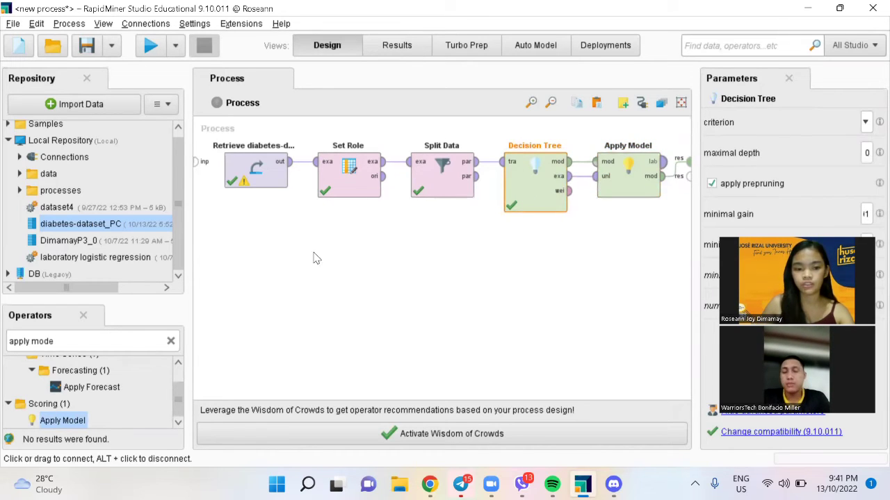
{"action": "left_click_drag", "start_coordinate": [188, 311], "coordinate": [52, 309]}
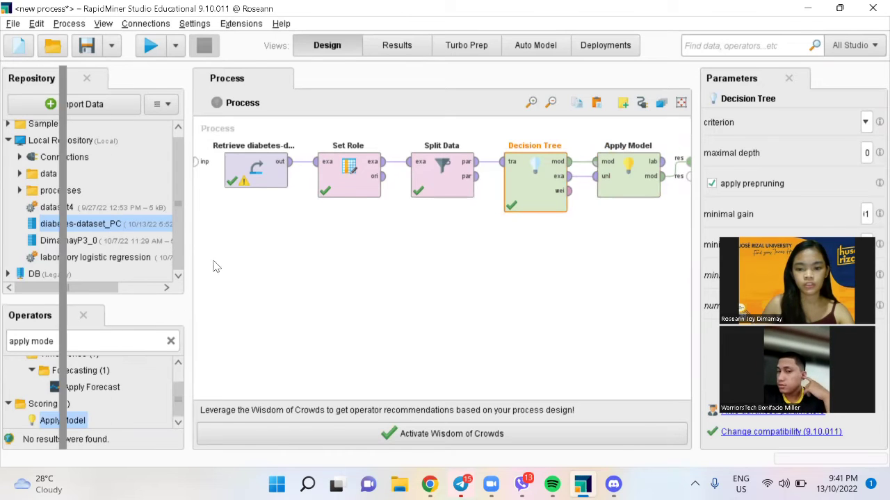
{"action": "left_click", "coordinate": [526, 162]}
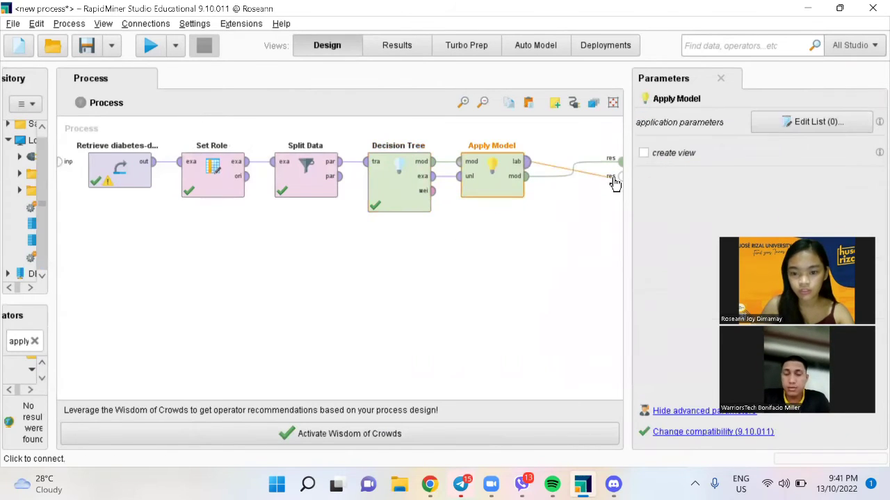
{"action": "left_click", "coordinate": [614, 175]}
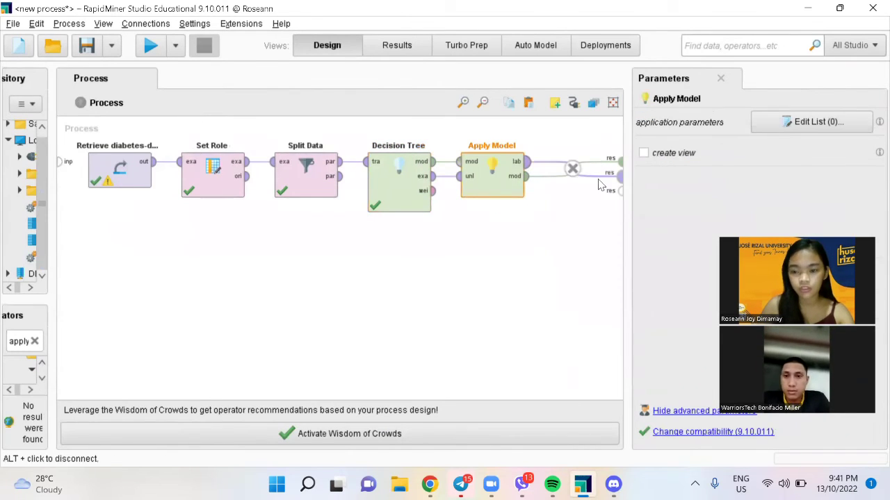
Run the process to compare predicted and actual BMI for 70 examples, then return to Design.
{"action": "left_click", "coordinate": [151, 52]}
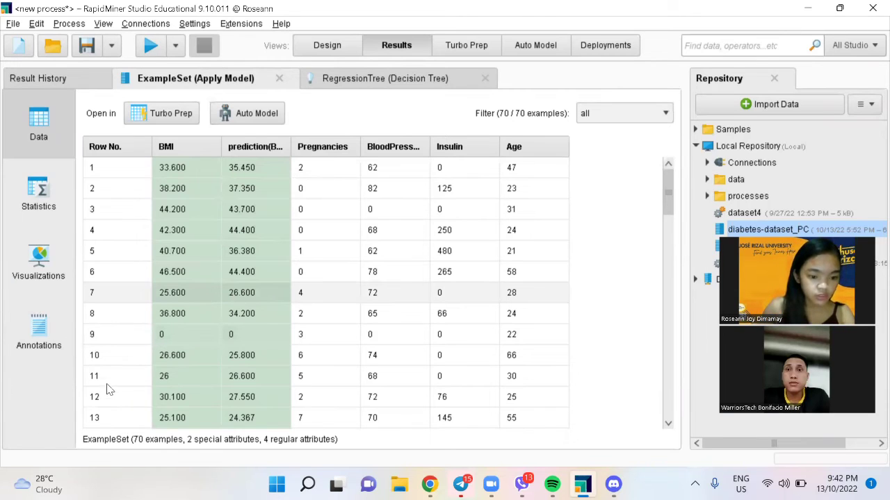
{"action": "key", "text": "F8"}
{"action": "scroll", "coordinate": [105, 388], "scroll_direction": "down", "scroll_amount": 2}
{"action": "scroll", "coordinate": [97, 384], "scroll_direction": "down", "scroll_amount": 2}
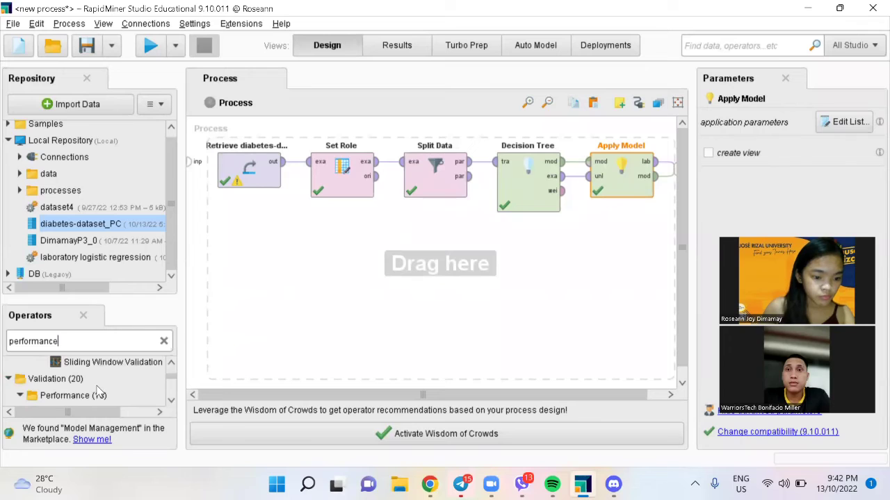
Scroll to Performance (Regression) and run the process, giving squared error 12.996 ± 24.406.
{"action": "scroll", "coordinate": [97, 389], "scroll_direction": "down", "scroll_amount": 3}
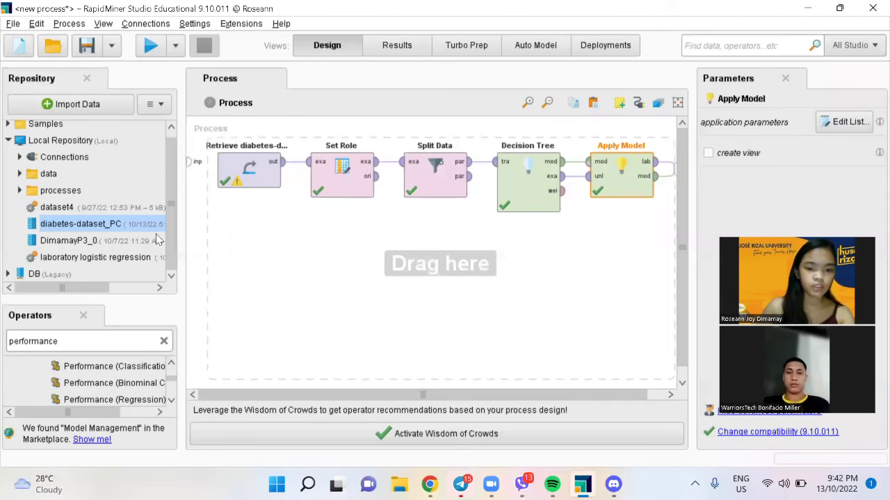
{"action": "key", "text": "F11"}
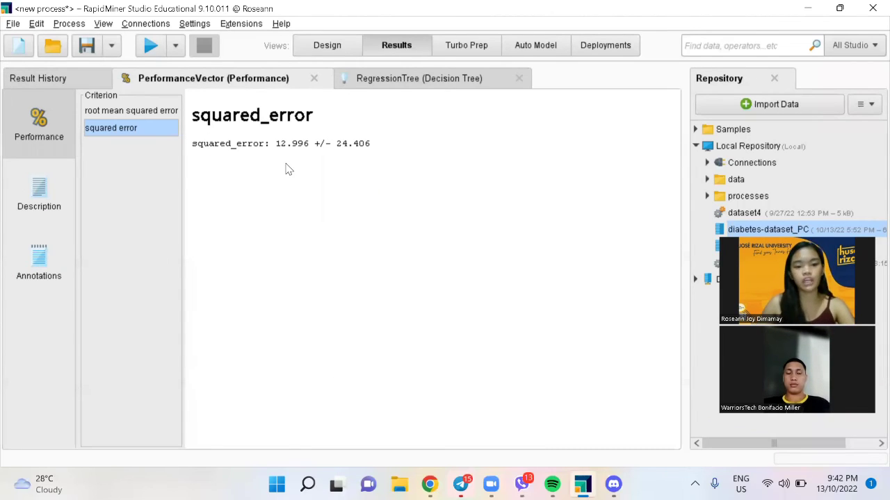